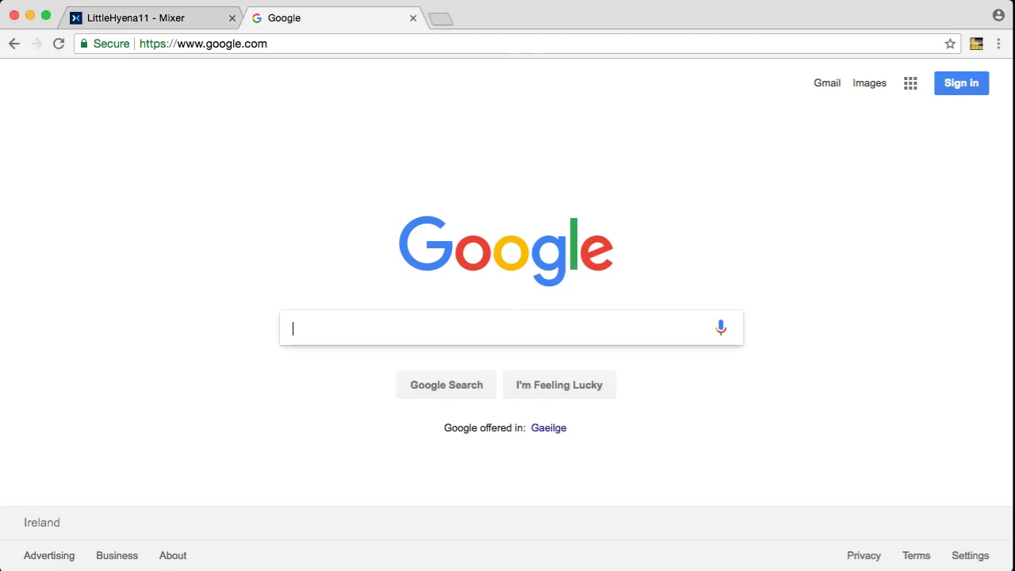
Search Google for 'scottybot'
type("scot")
type("ty o")
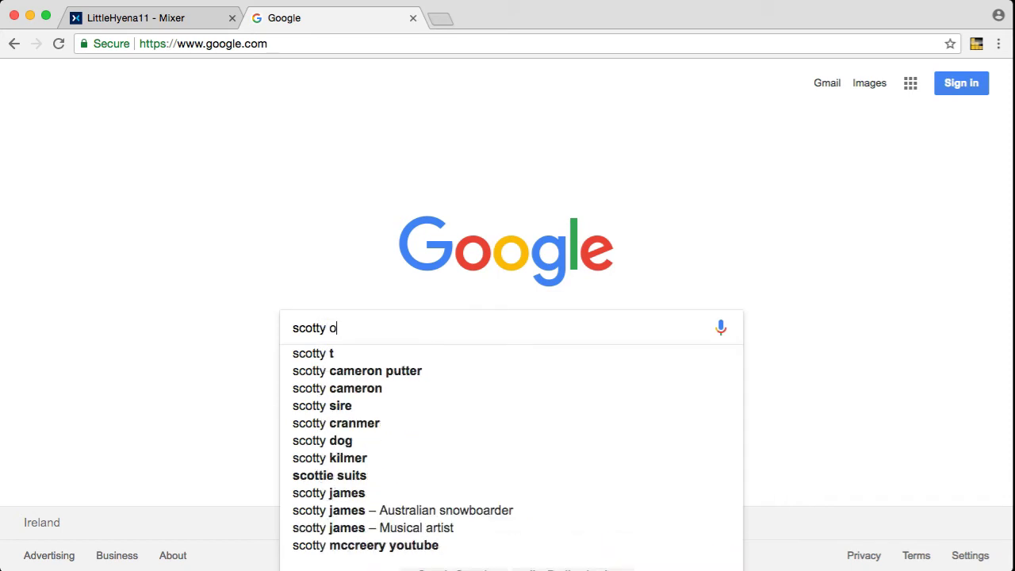
key("BackSpace")
type("bot")
key("Return")
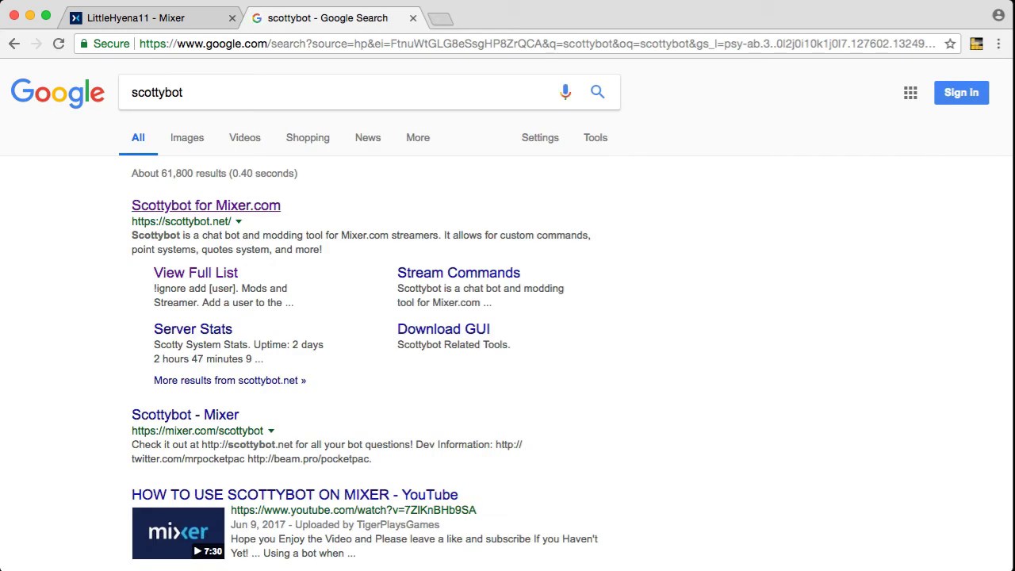
Open the Scottybot for Mixer.com result and scroll down to its Getting Started steps
left_click(206, 205)
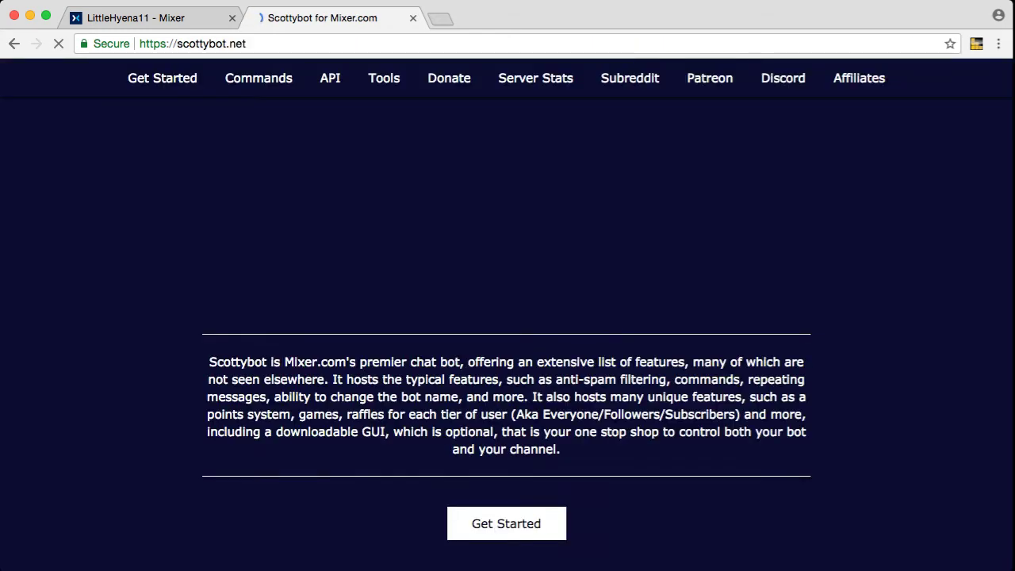
scroll(508, 318, "down", 2)
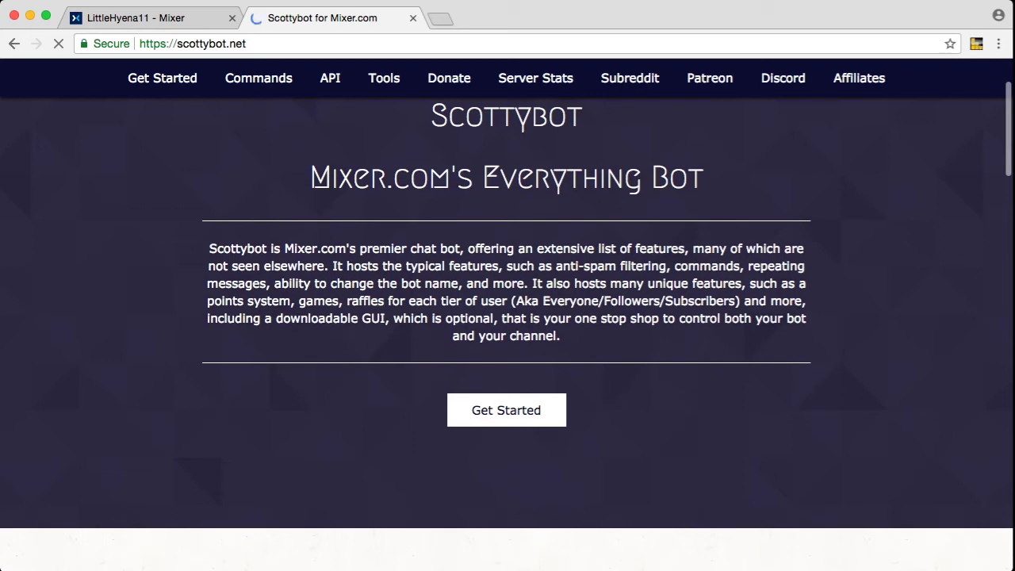
scroll(508, 318, "down", 5)
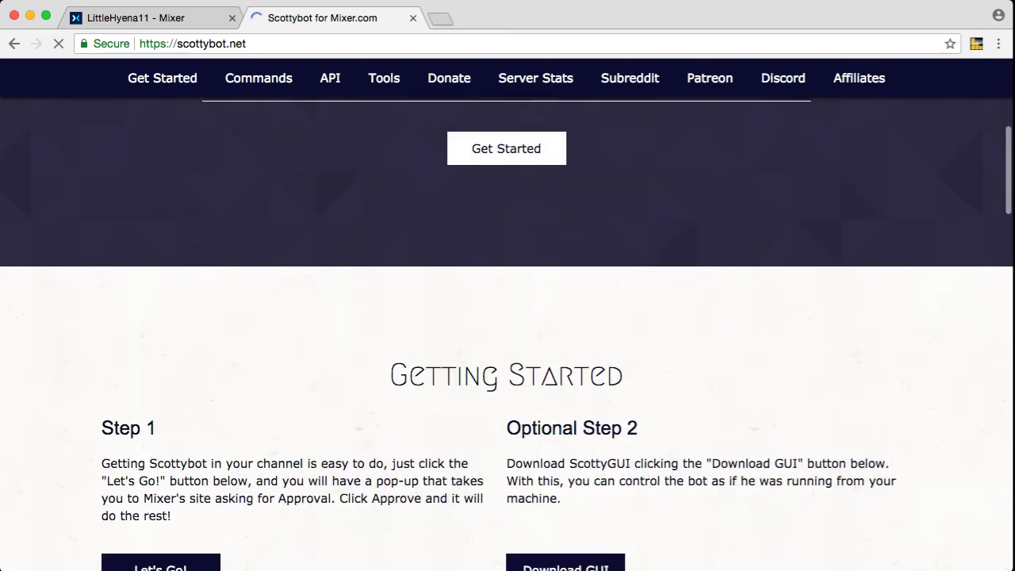
scroll(508, 333, "down", 1)
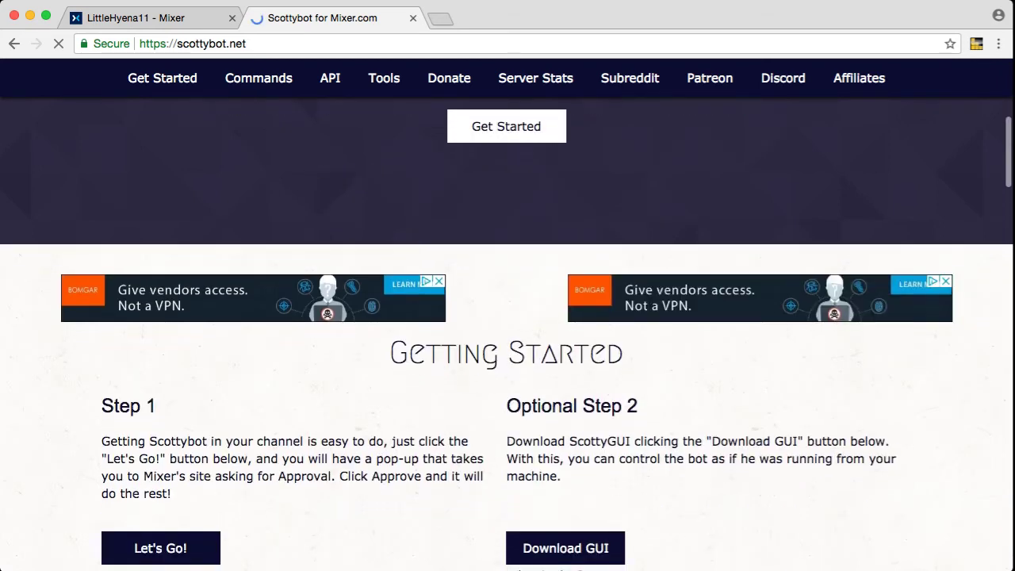
scroll(508, 330, "down", 1)
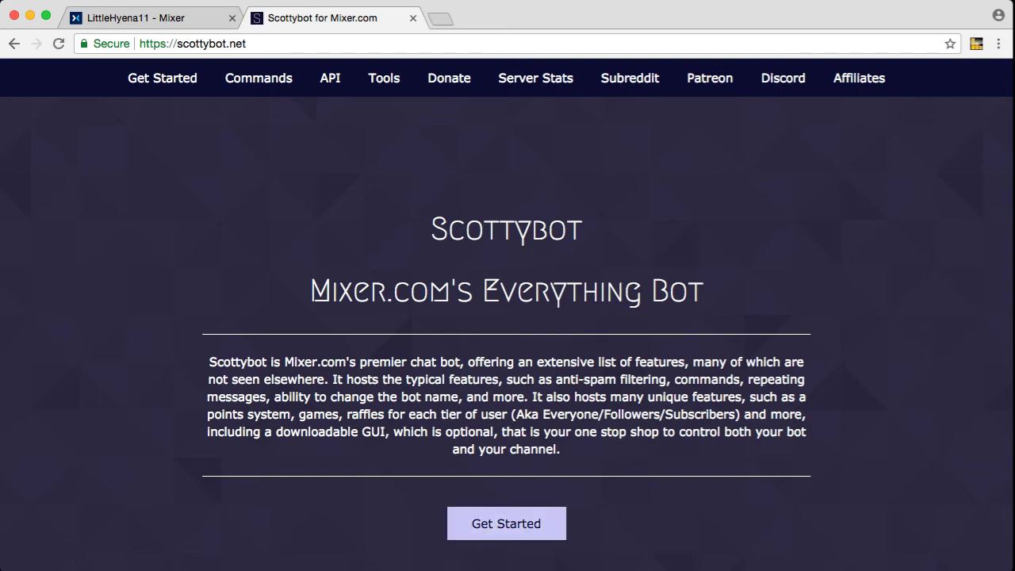
left_click(134, 17)
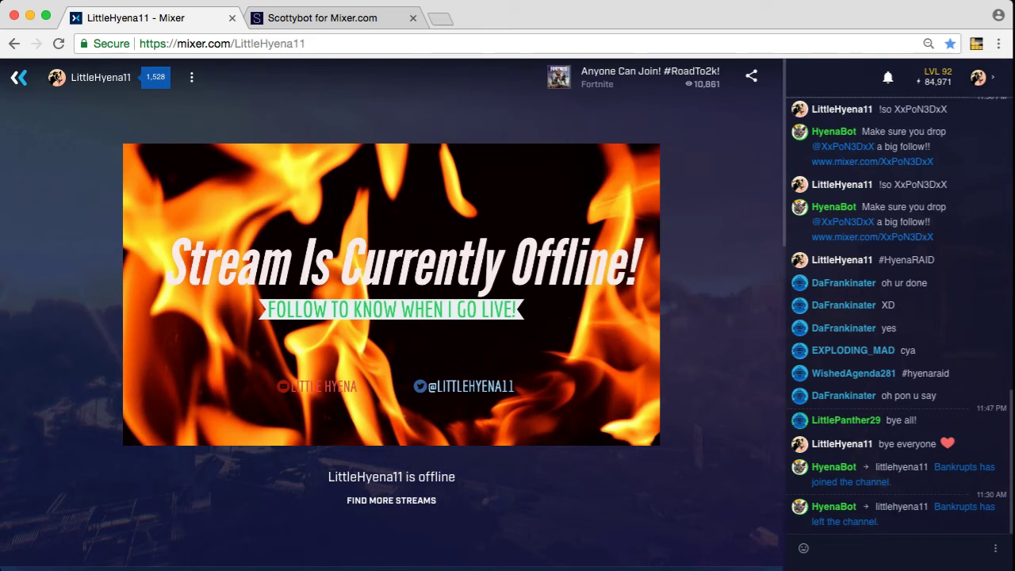
Enable follower alerts with '!set followalert on' and test them with '!followtest' in chat
type("!set")
type(" followal")
type("ert on")
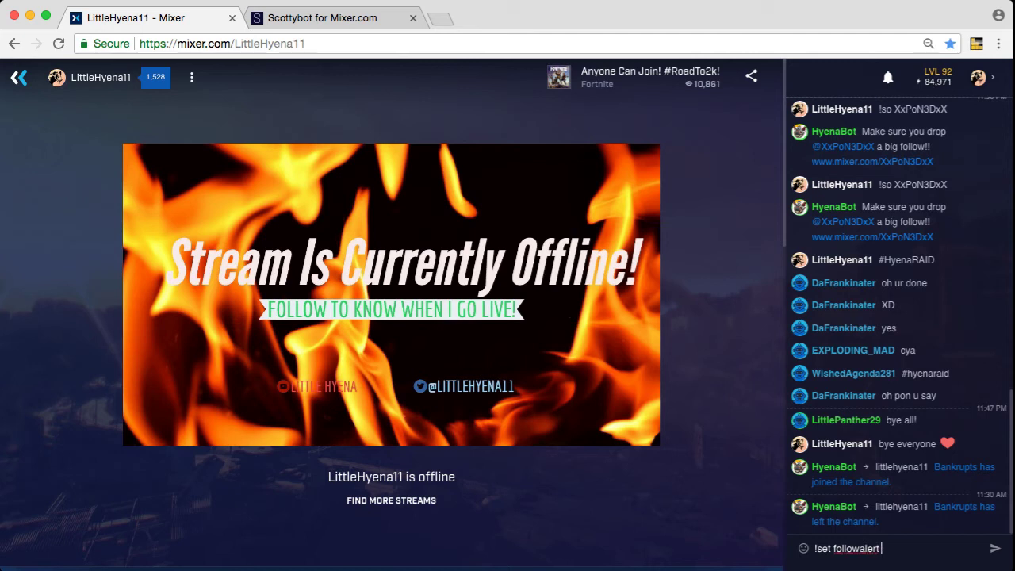
key("Return")
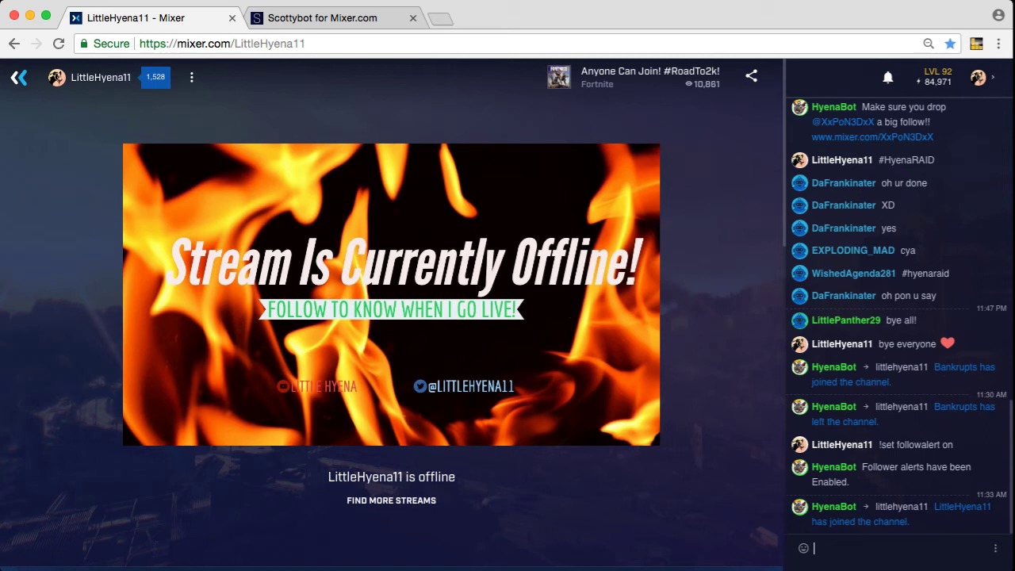
type("!followt")
type("est")
key("Return")
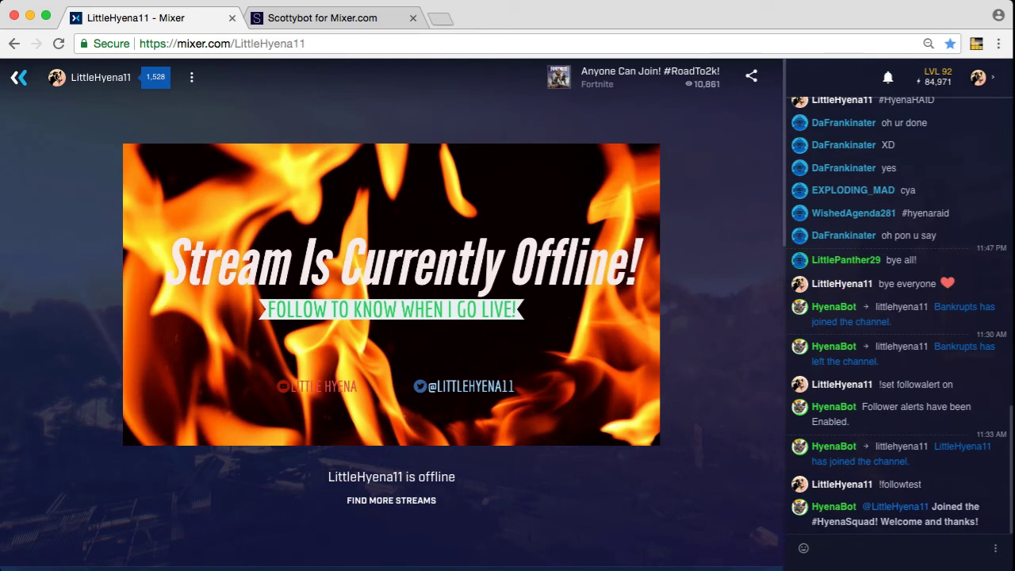
type("!set")
type(" followmsg ")
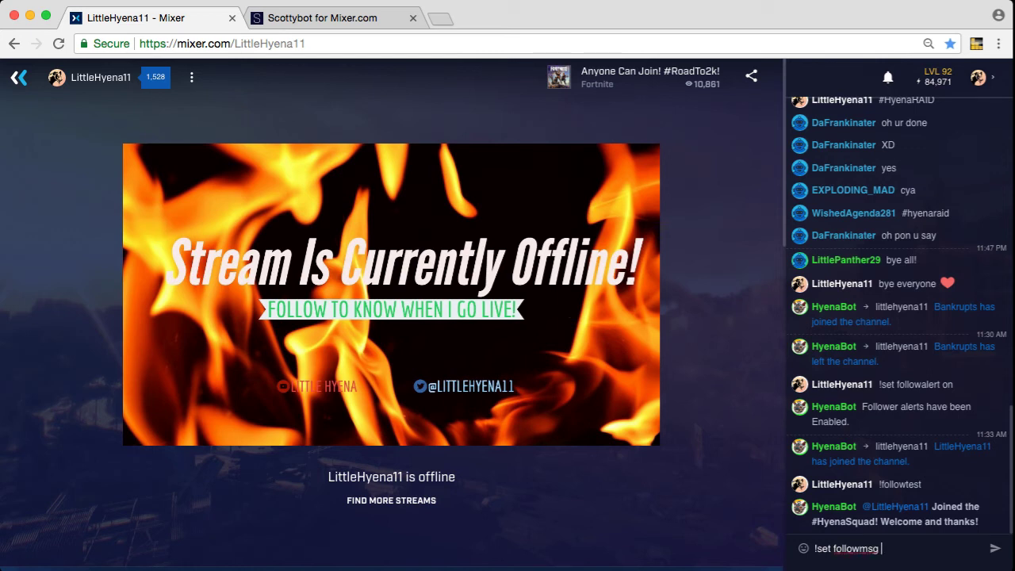
type("s")
Set the follow message to '(_follower_) thanks' and enable host alerts with '!set hostalert on'
key("BackSpace")
type("(_")
type("|_)")
type("follower_)")
type(" thanks")
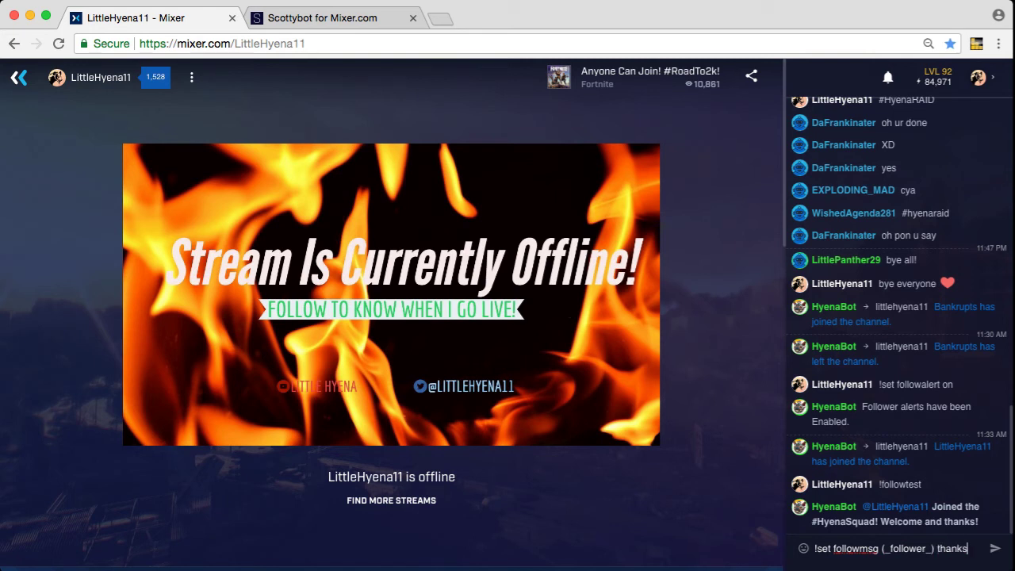
key("Return")
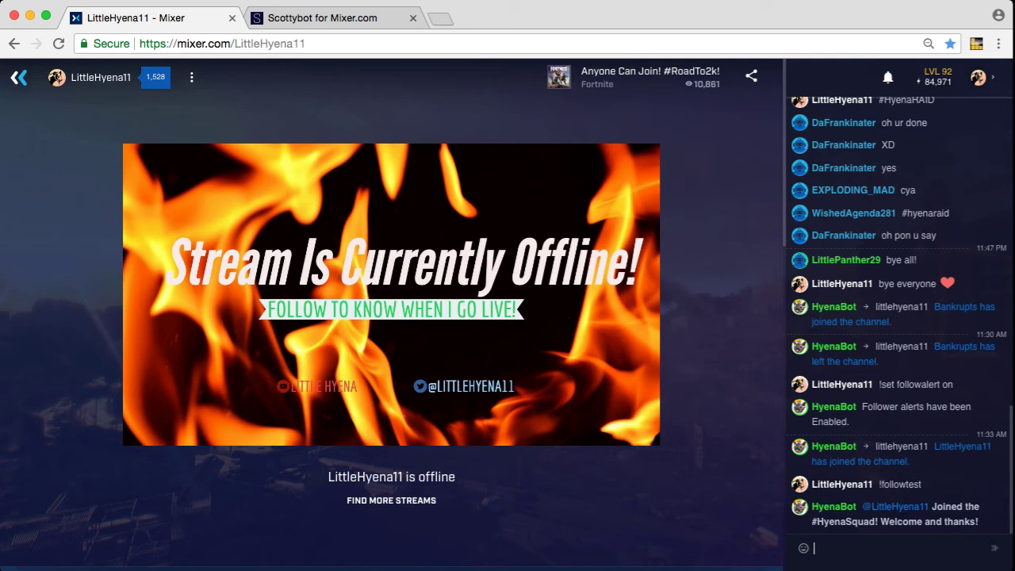
type("!")
type("set host")
type("alert ")
type("on")
key("Return")
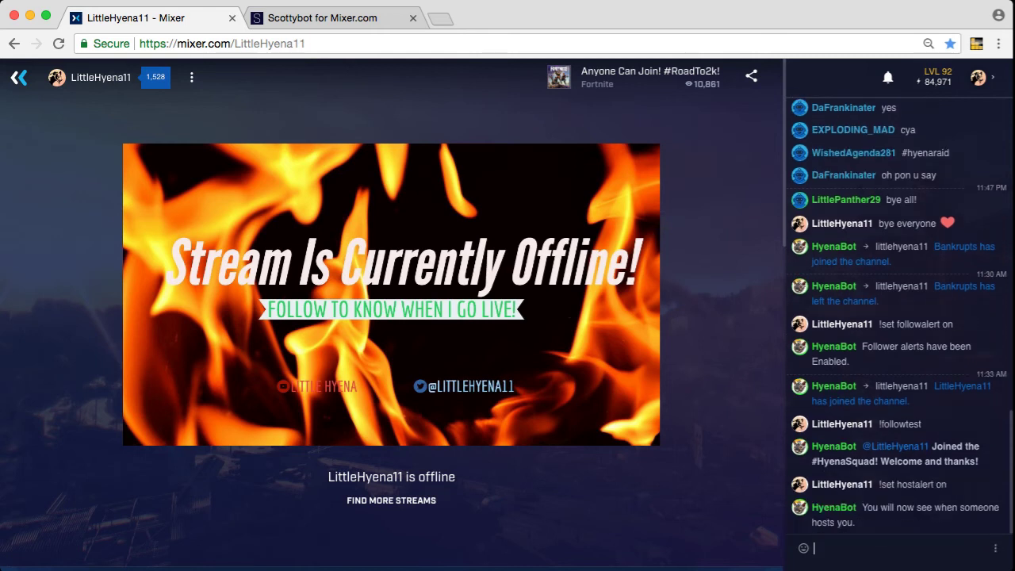